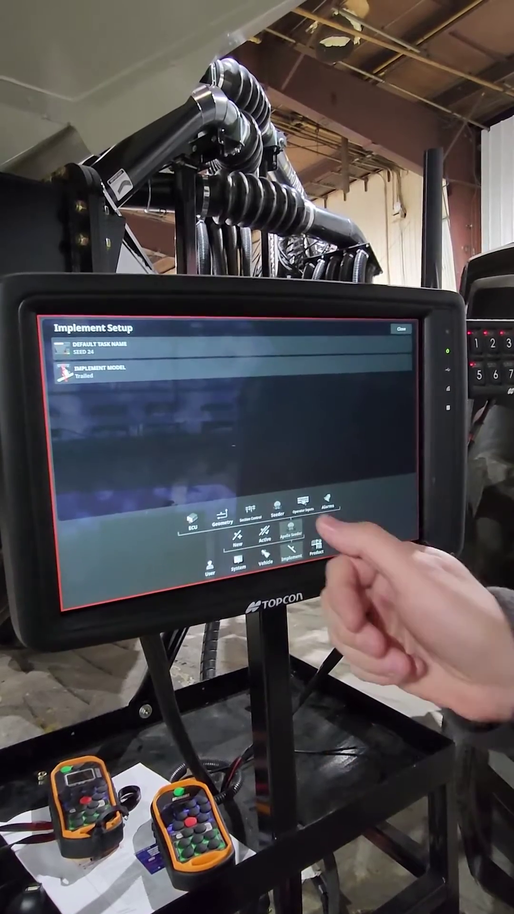
# - Under User > Access Level, pick Standard from the access level list in place of Expert
pyautogui.click(282, 511)
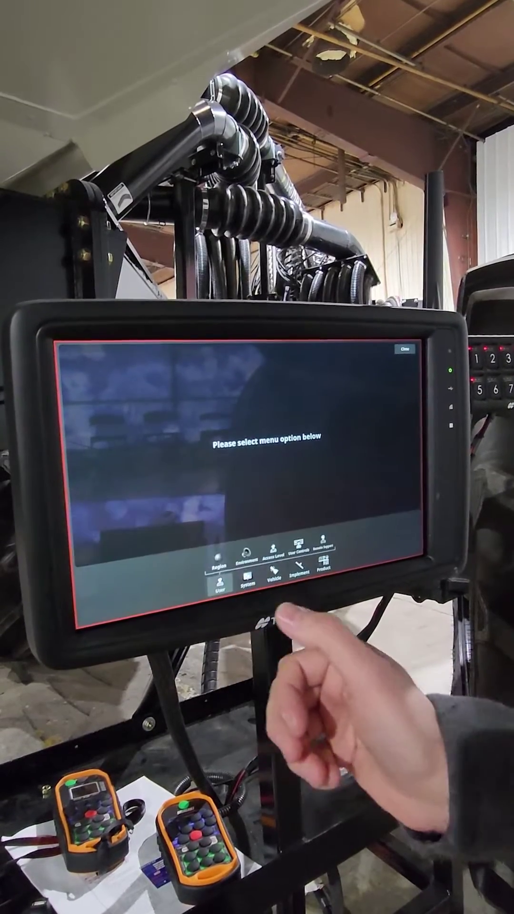
pyautogui.click(251, 582)
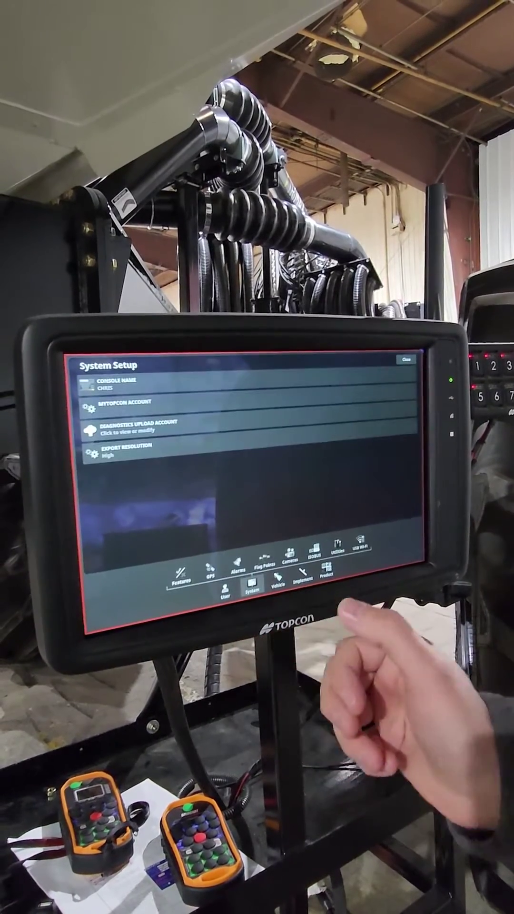
pyautogui.click(250, 582)
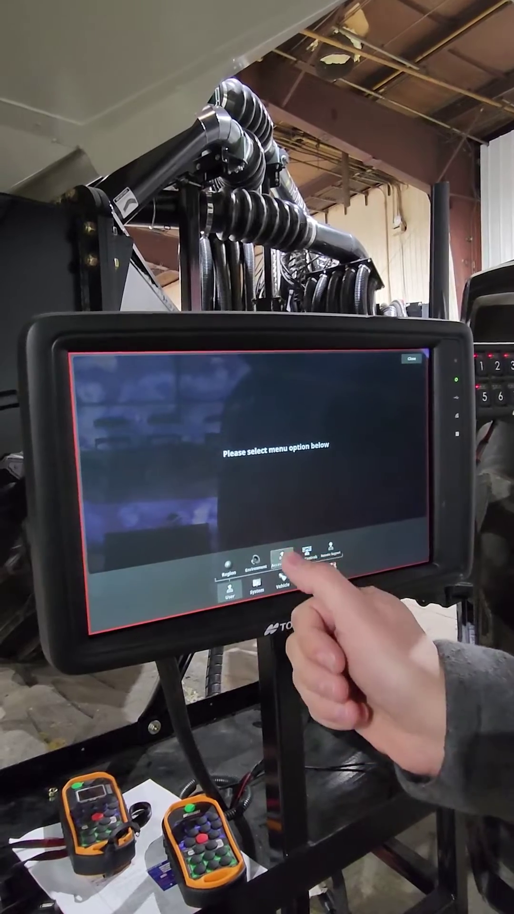
pyautogui.click(274, 564)
pyautogui.click(121, 379)
pyautogui.click(187, 401)
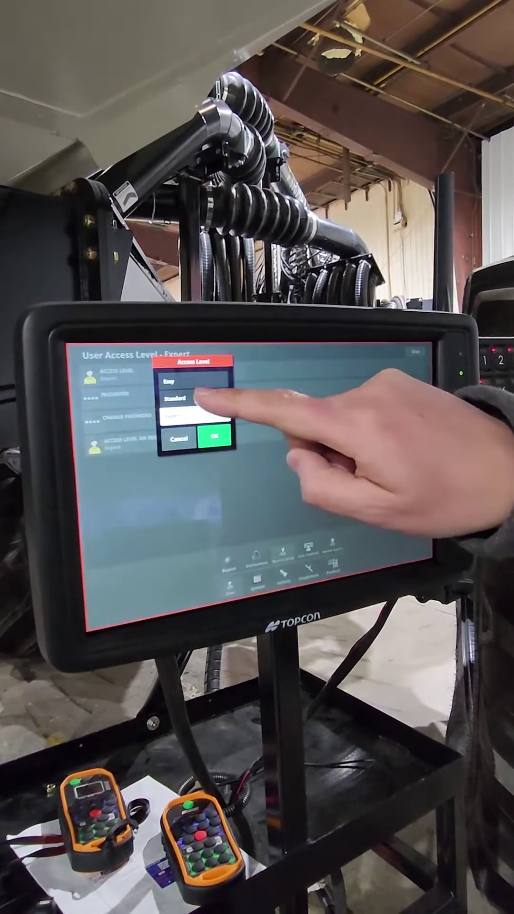
# - Confirm Standard access and open Implement Setup, showing task SEED 24 and model Trailed
pyautogui.click(214, 430)
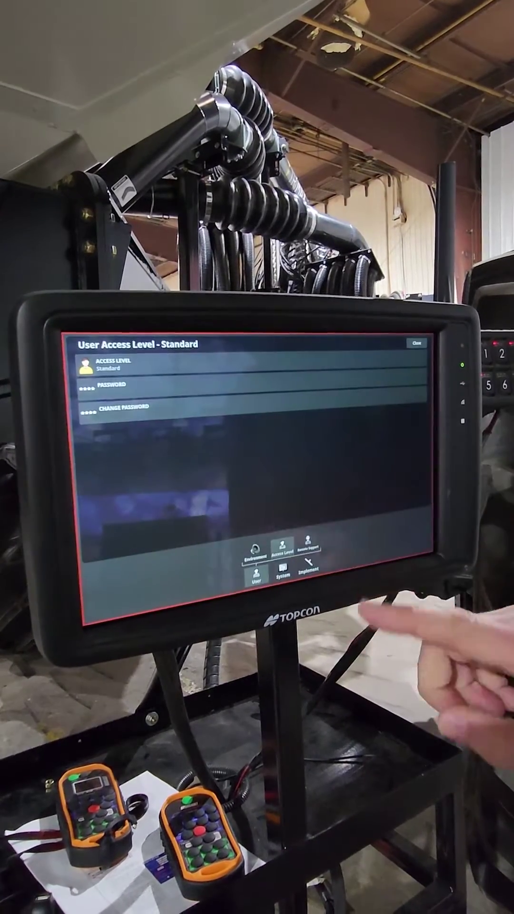
pyautogui.click(307, 565)
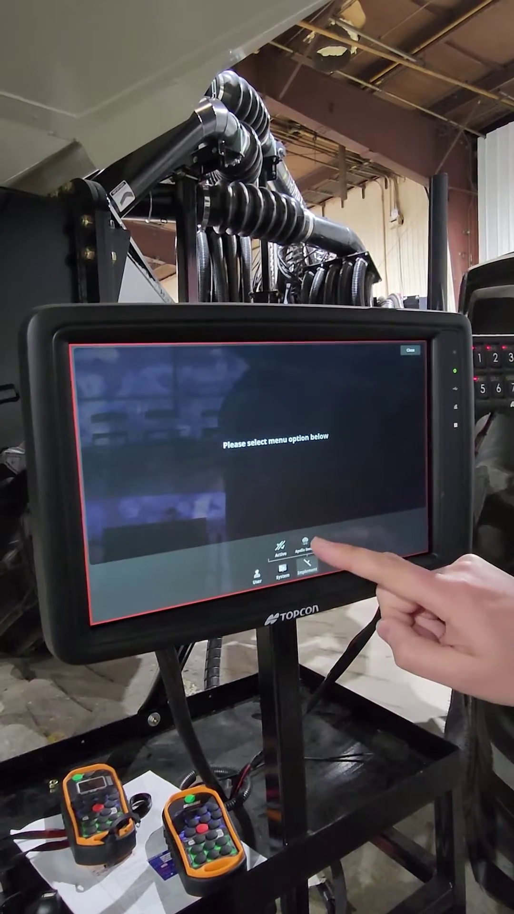
pyautogui.click(300, 544)
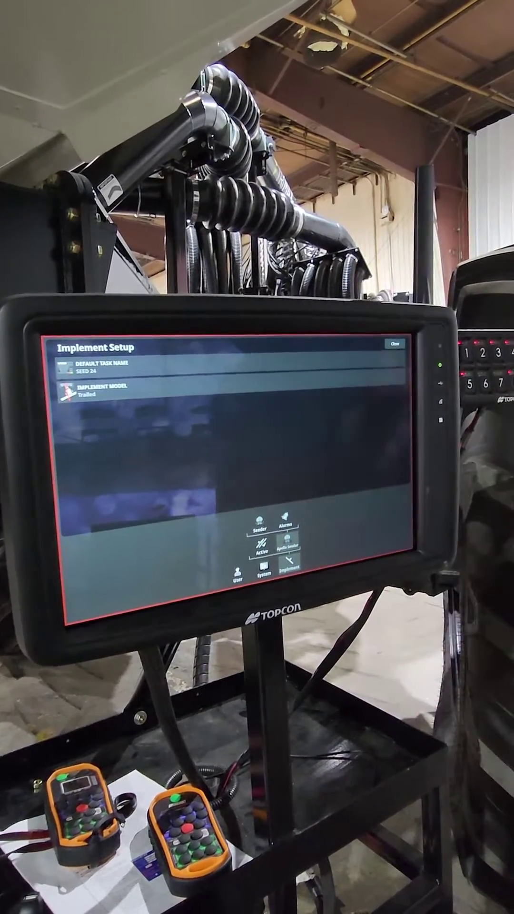
pyautogui.click(391, 347)
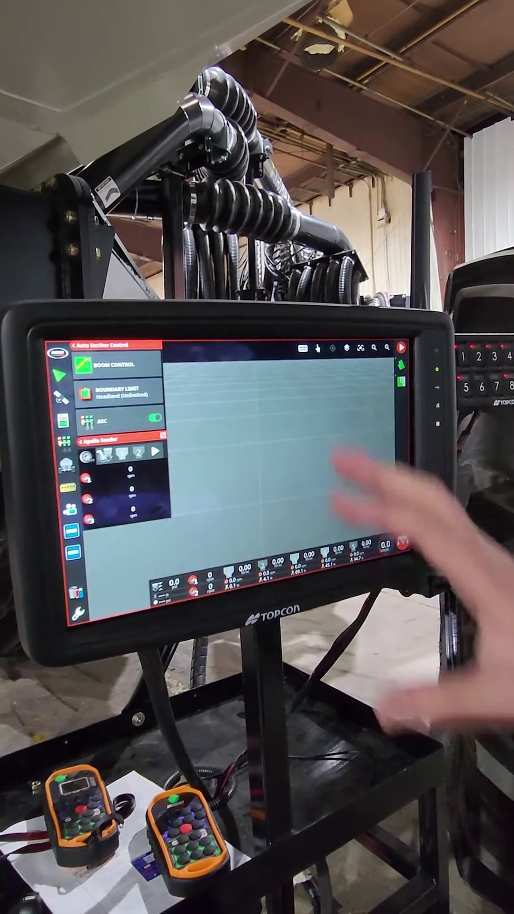